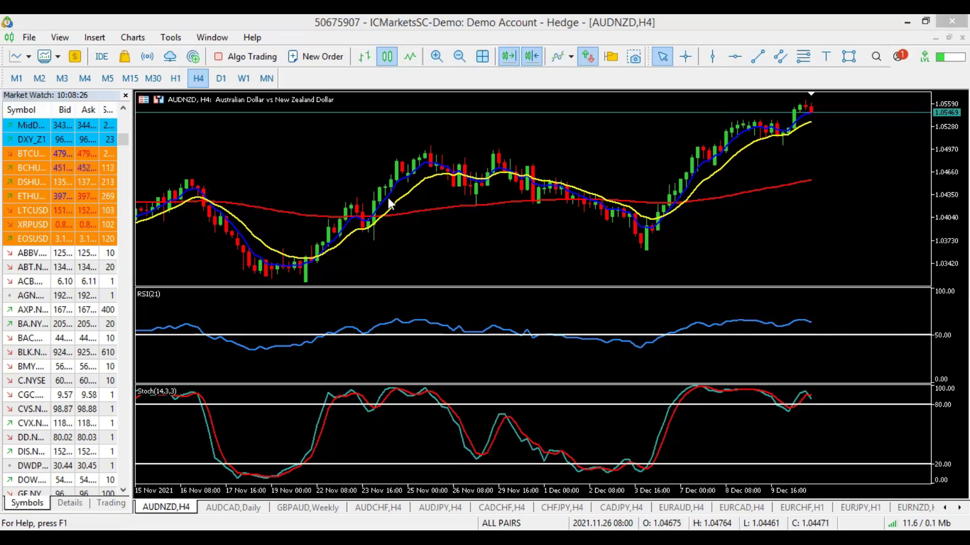
- Check AUDNZD on H1 and H4, then on the weekly chart zoomed in and out
click(176, 79)
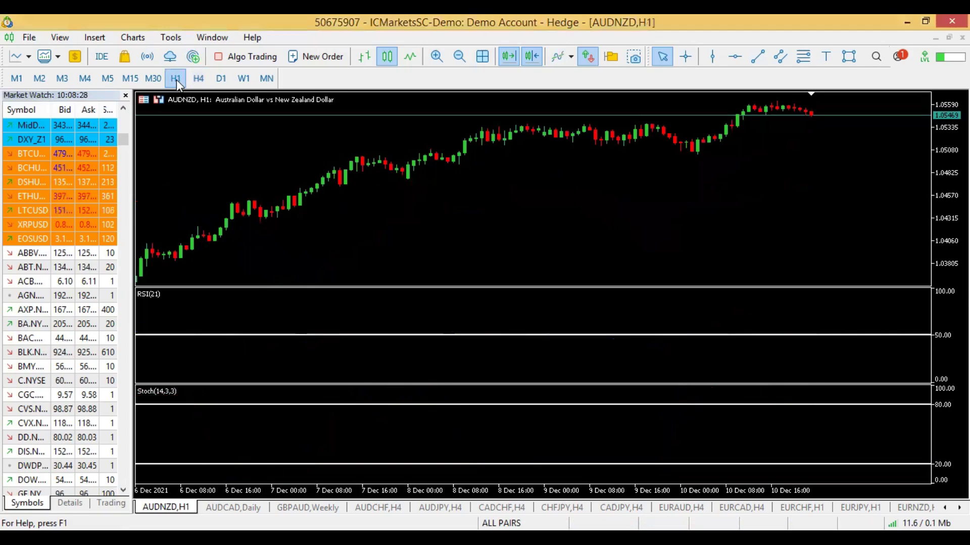
click(202, 83)
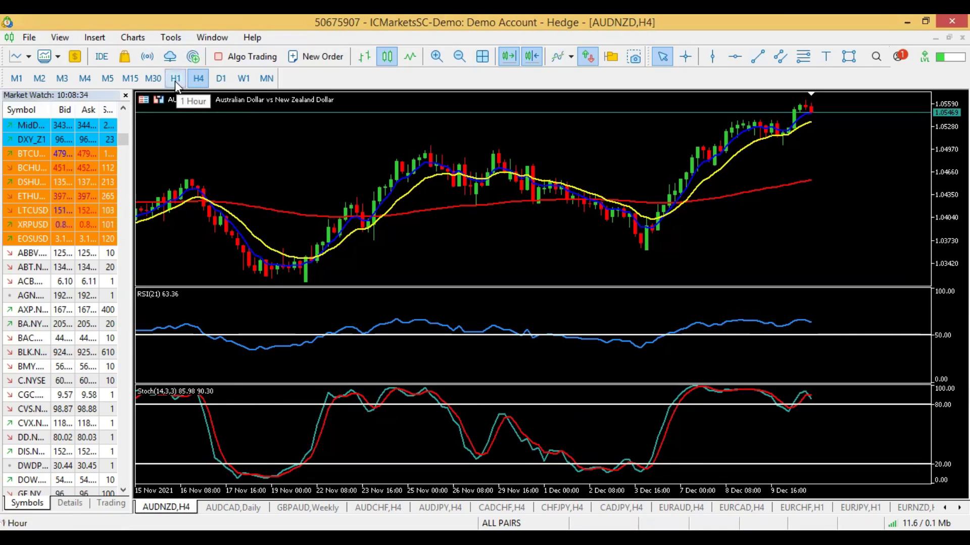
click(241, 80)
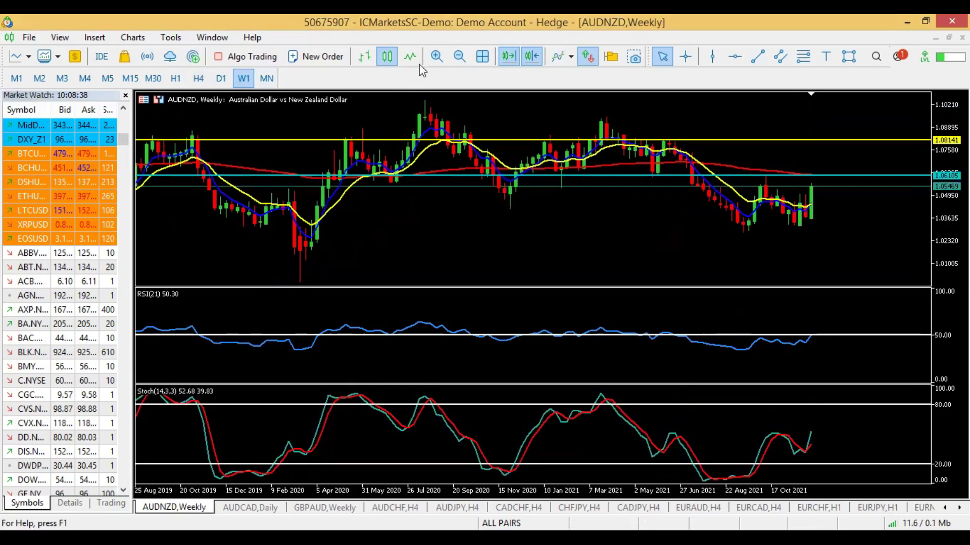
click(436, 56)
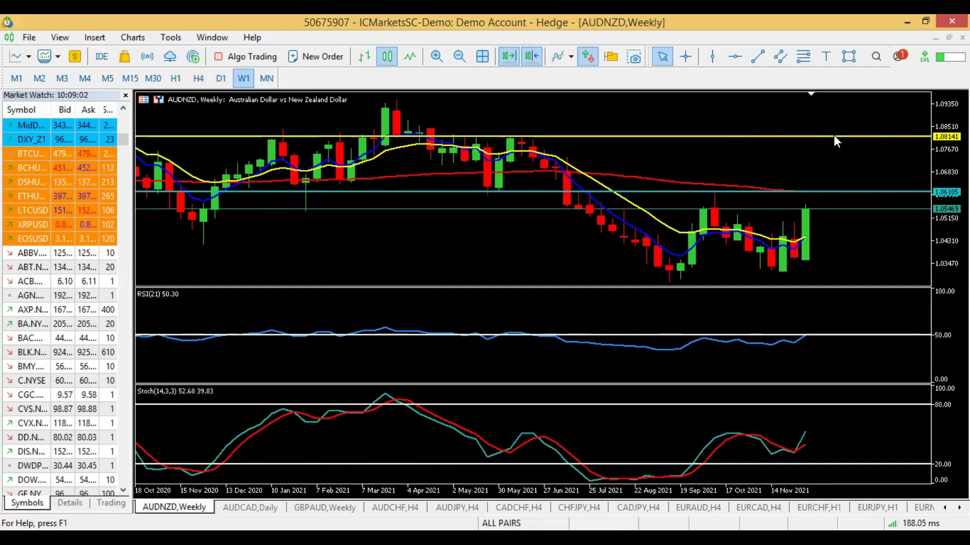
click(458, 57)
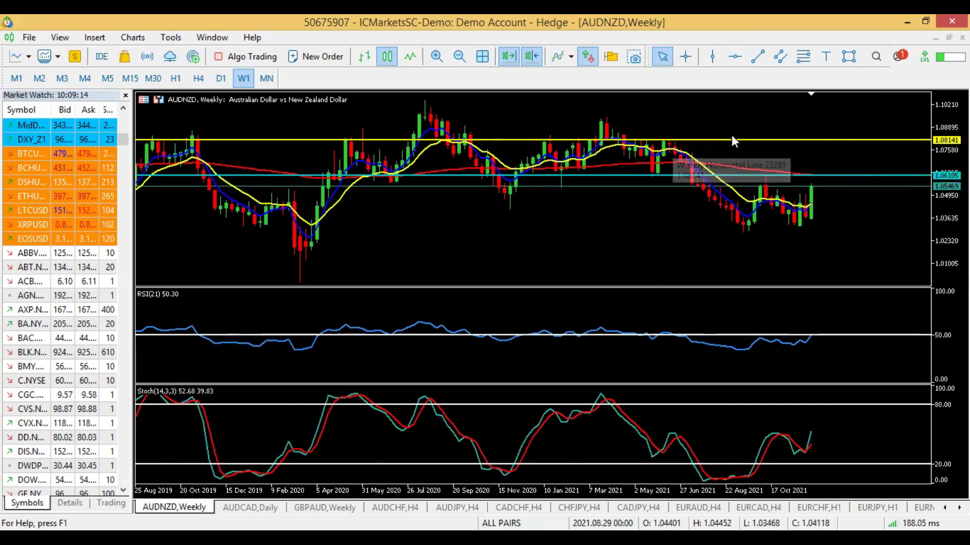
- Review the daily AUDNZD chart, then return to the H1 timeframe
click(222, 78)
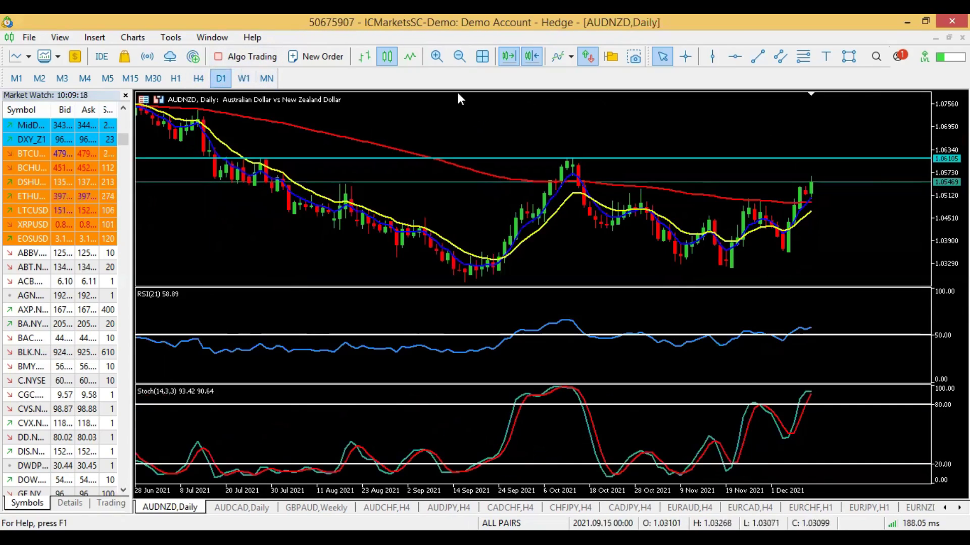
mouse_move(796, 199)
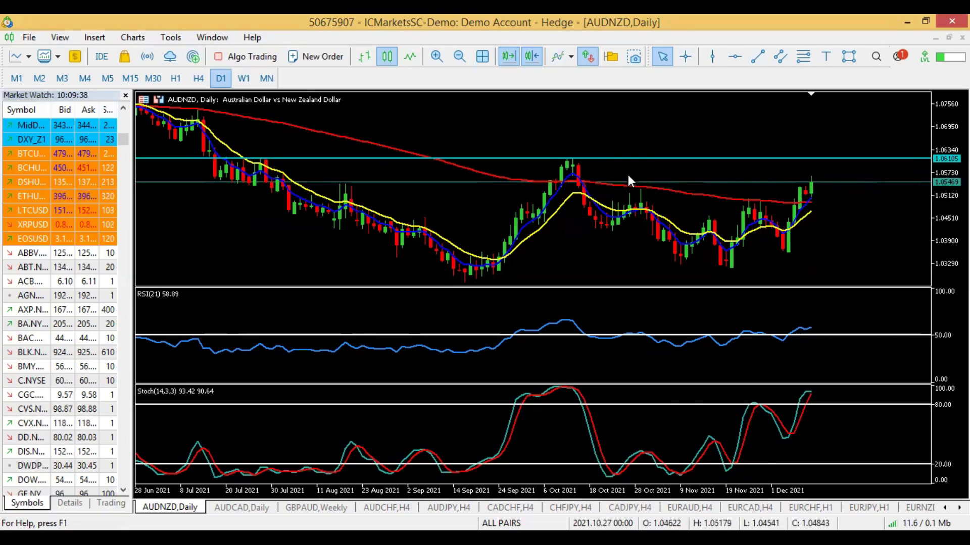
click(176, 78)
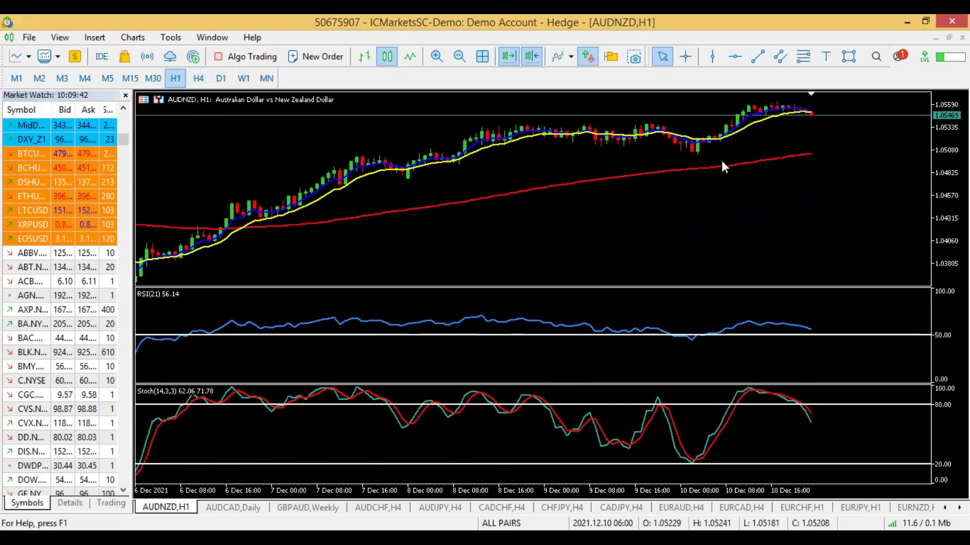
- Draw a V-shaped trendline projection on H1, down to about 1.0516, then up toward 1.0561
click(435, 56)
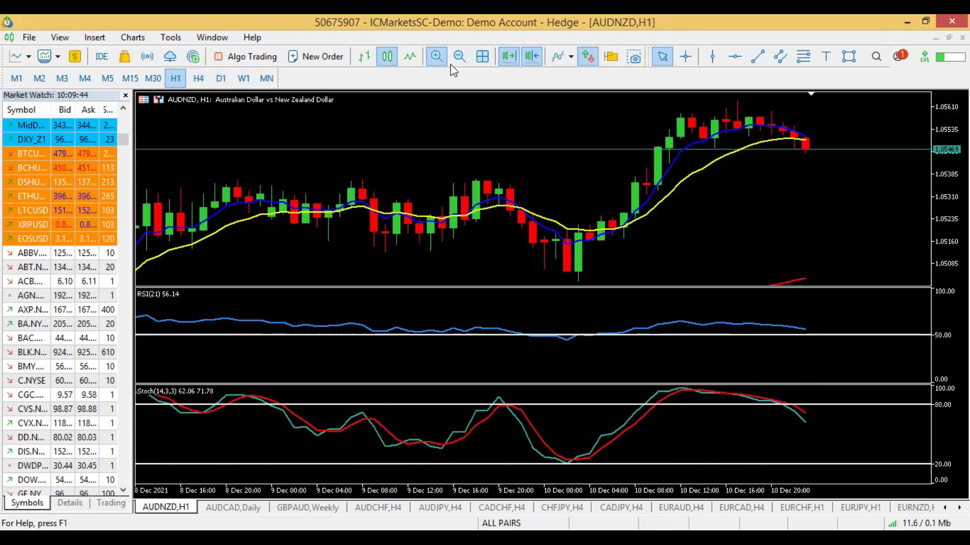
click(758, 57)
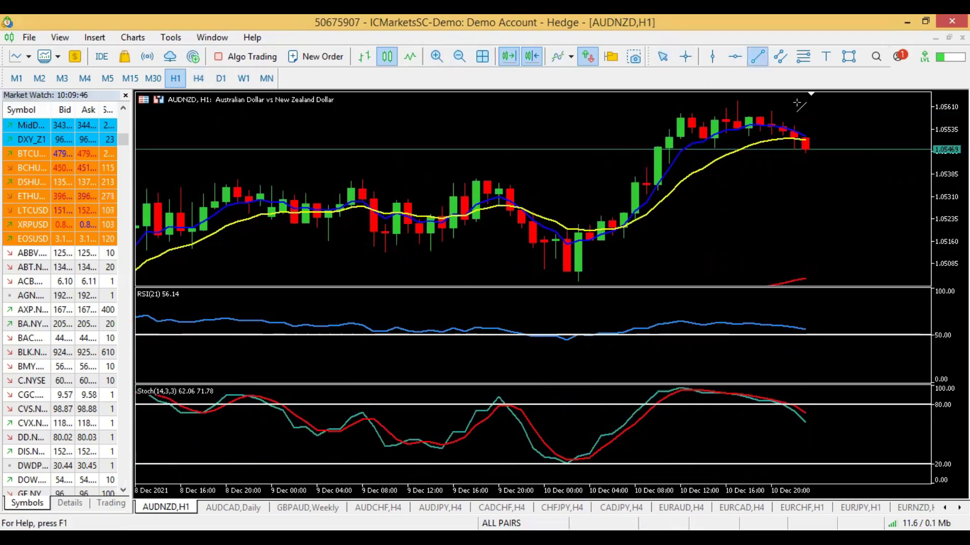
drag(817, 143, 862, 235)
click(757, 57)
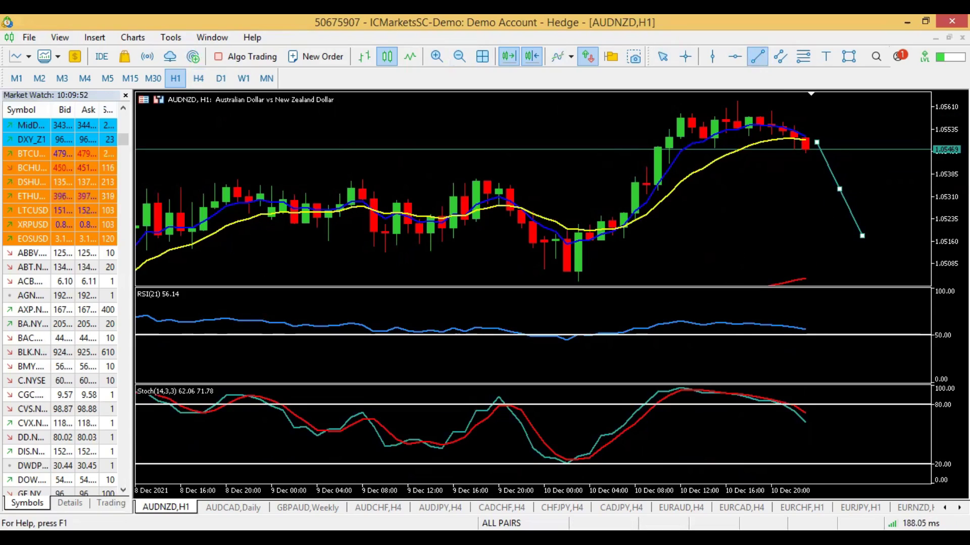
drag(861, 237, 905, 115)
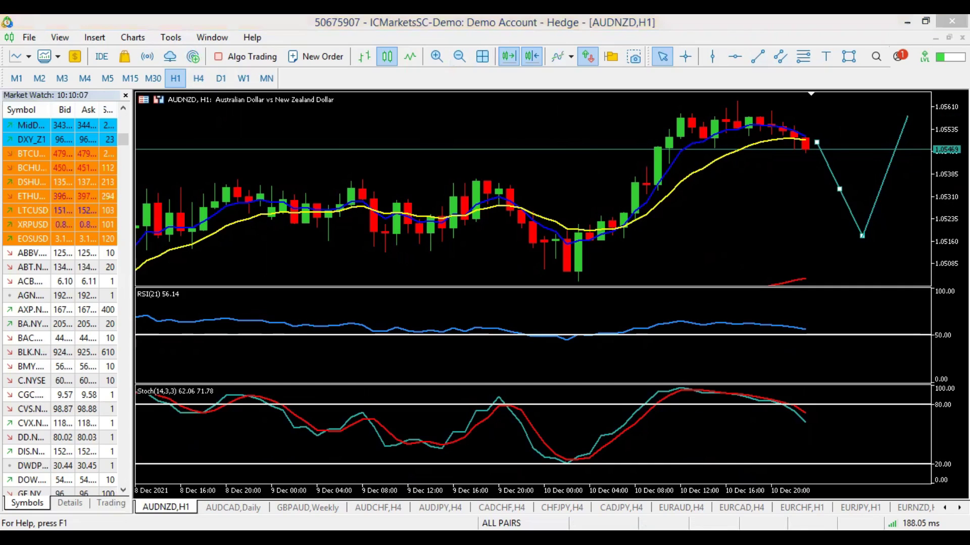
- Open the AUDCAD chart and step through H1 and H4 to a zoomed-in weekly view
click(233, 507)
click(175, 79)
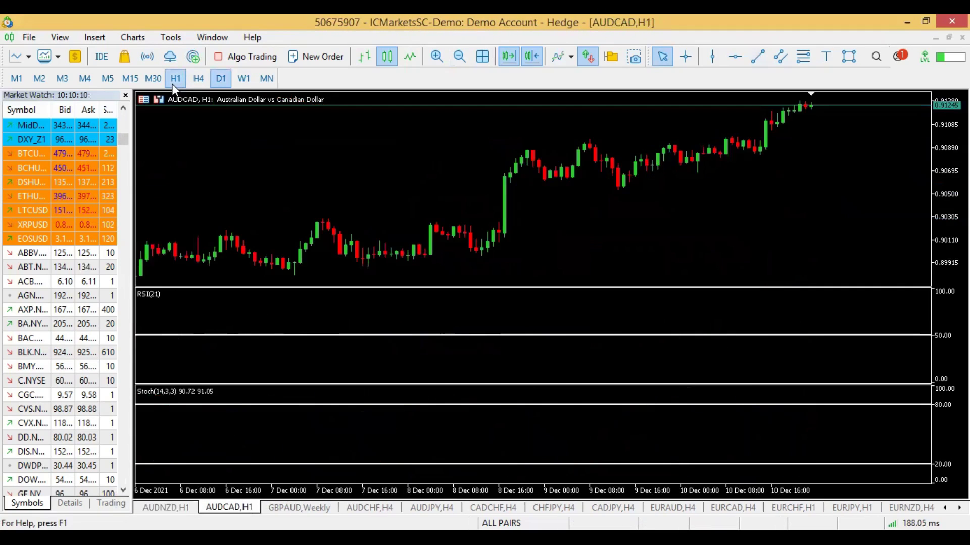
click(199, 79)
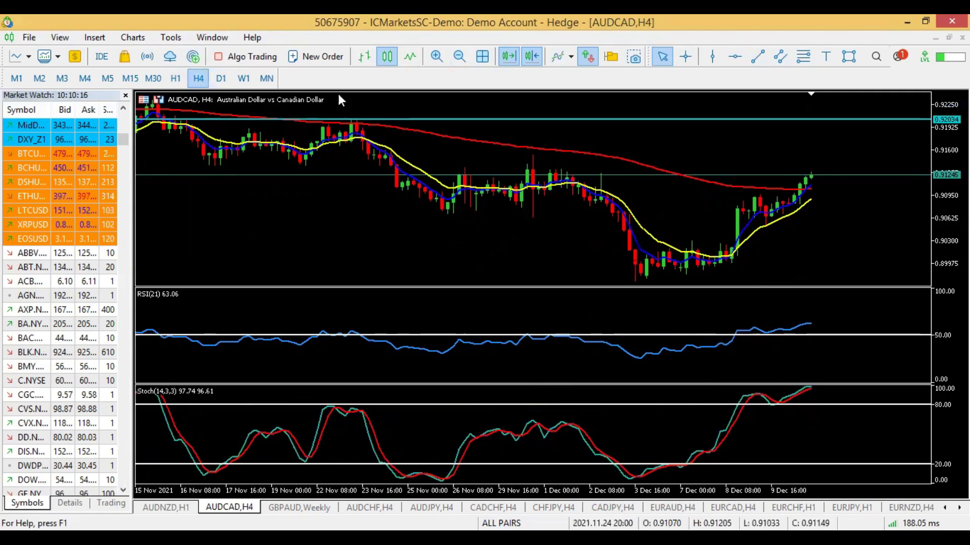
click(246, 80)
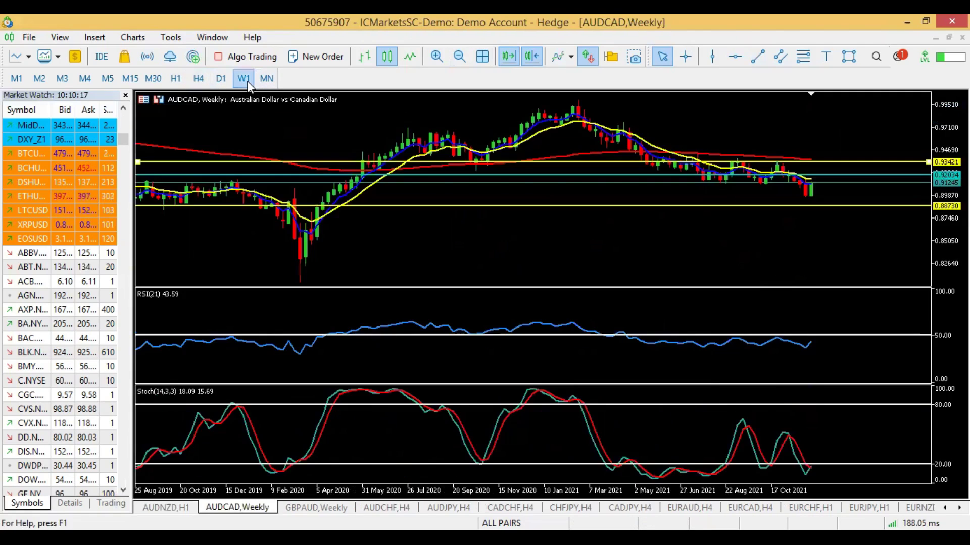
click(435, 56)
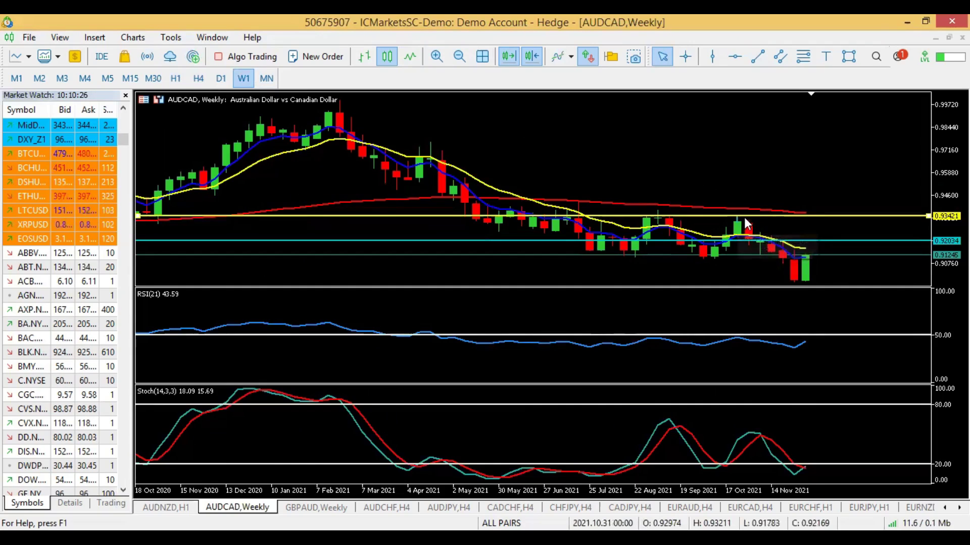
- Move the yellow horizontal level line to 0.93393
drag(887, 220, 886, 217)
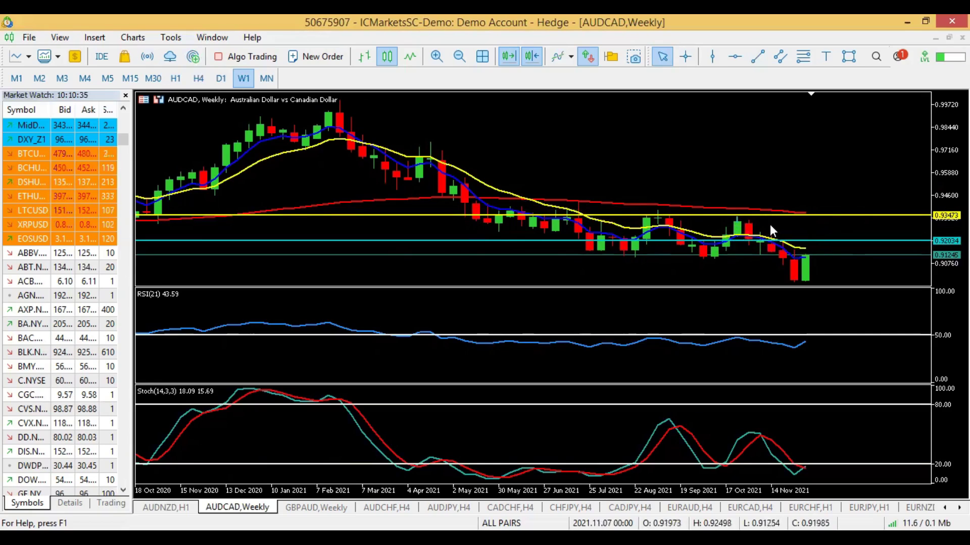
double_click(748, 217)
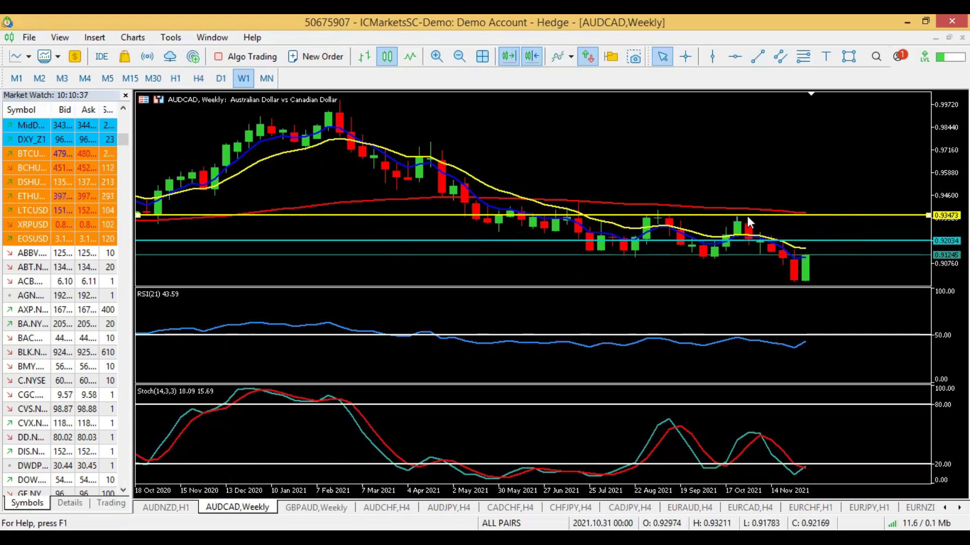
drag(749, 216, 748, 216)
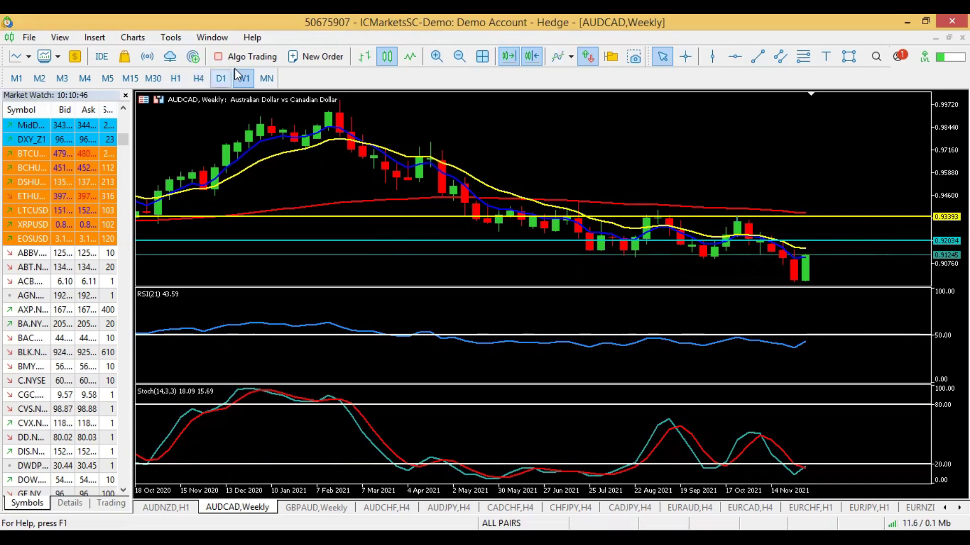
- Review AUDCAD on D1, then switch to H1 (RSI 66.82, Stochastic 90.72/91.05)
click(222, 78)
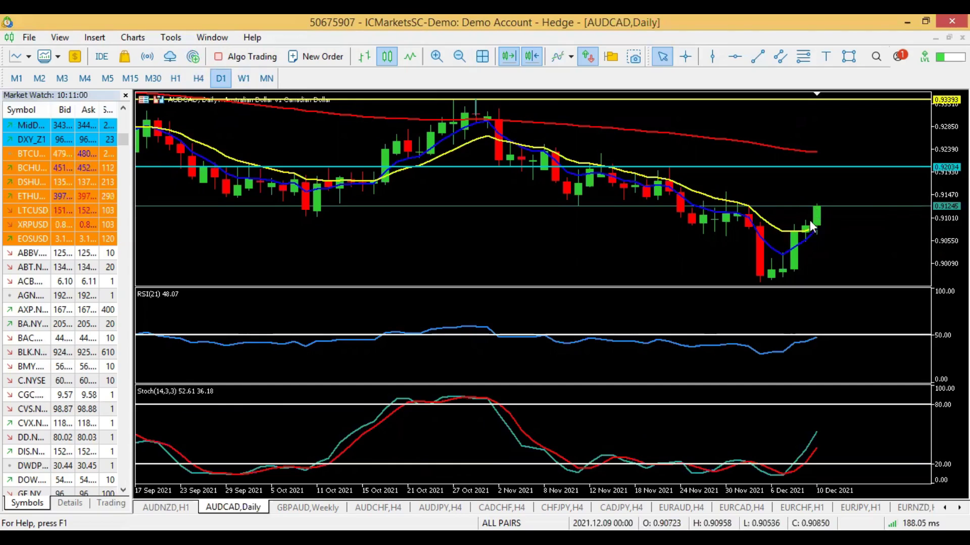
mouse_move(816, 207)
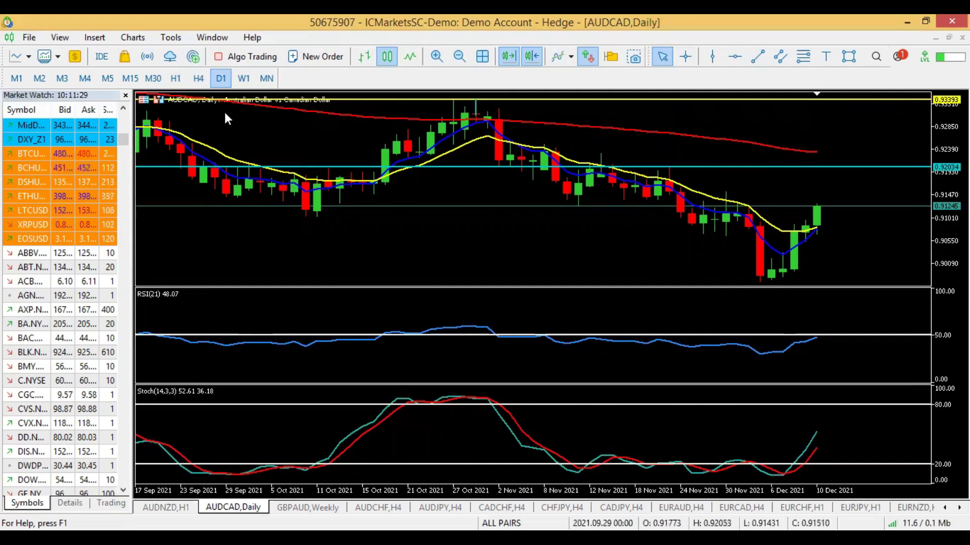
click(179, 80)
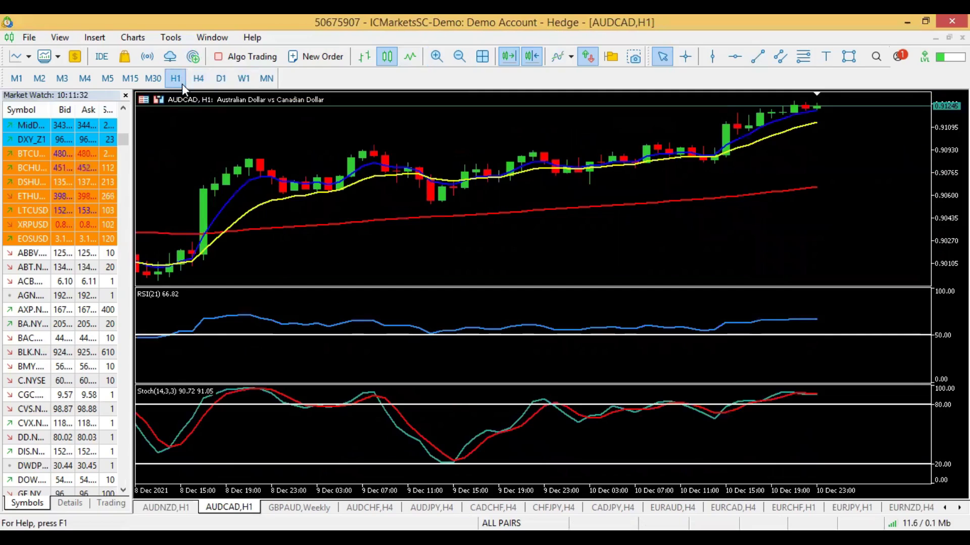
- Draw falling-then-rising trendlines projecting AUDCAD's H1 path, then switch to the D1 timeframe
click(757, 56)
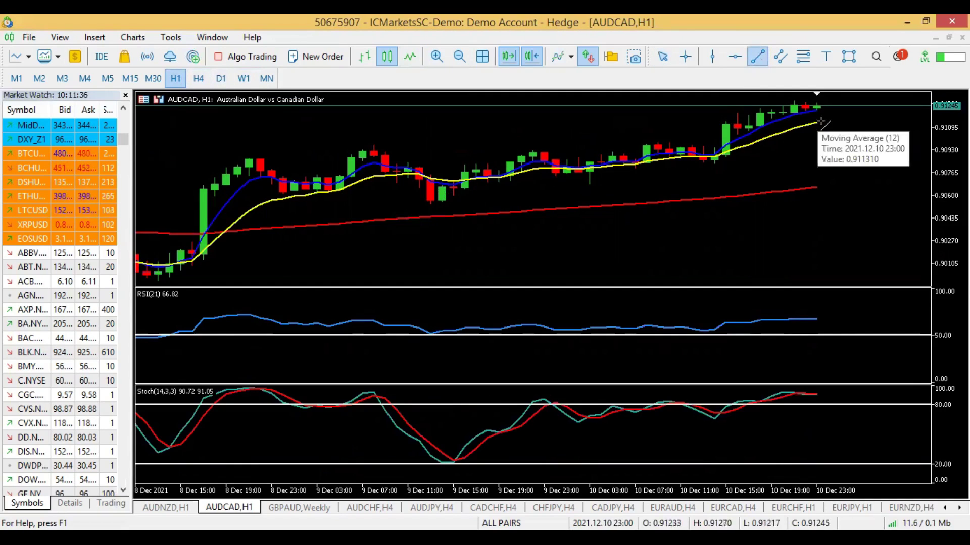
drag(831, 116, 862, 167)
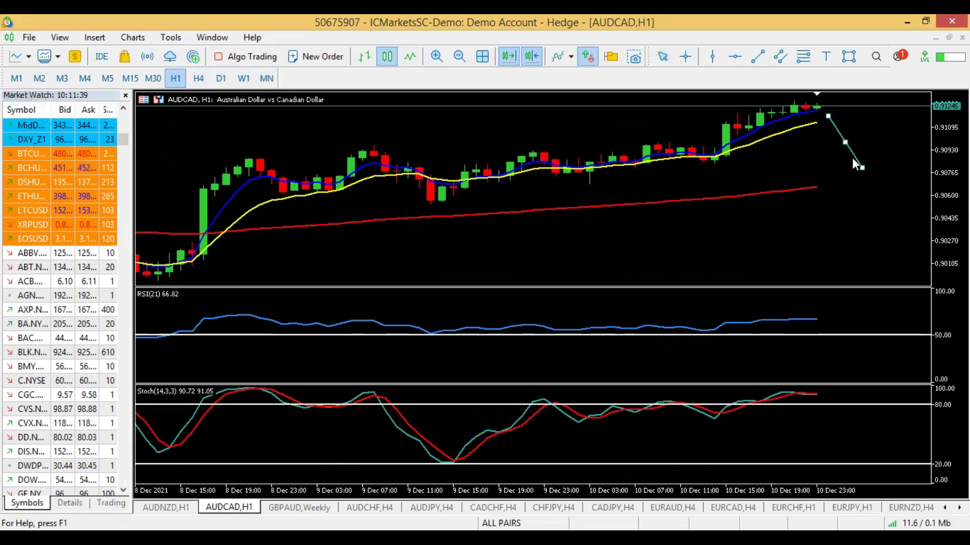
click(760, 59)
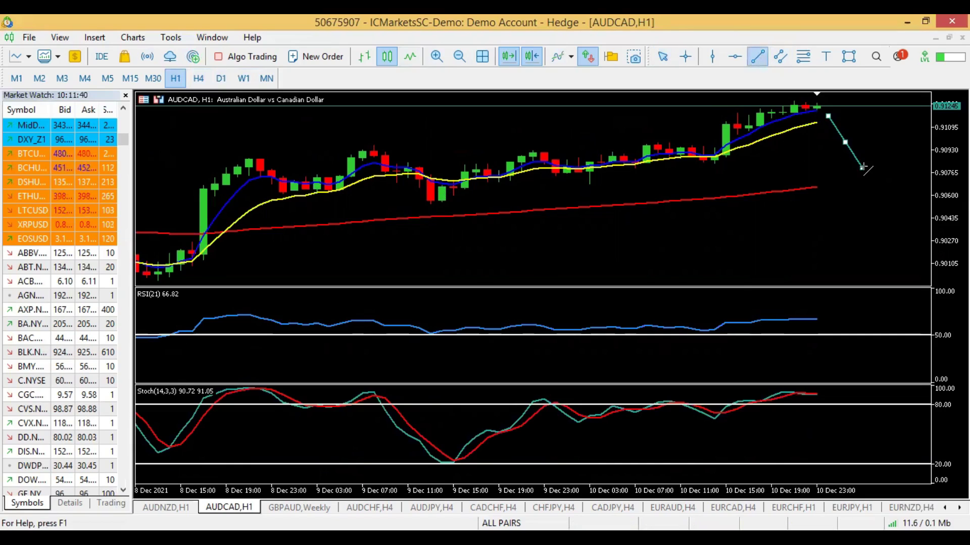
drag(863, 168, 907, 104)
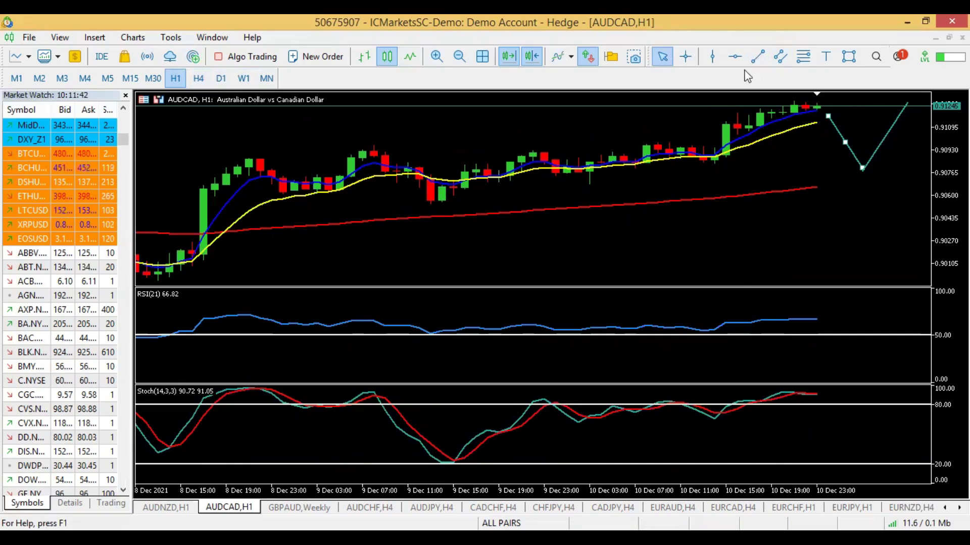
click(220, 79)
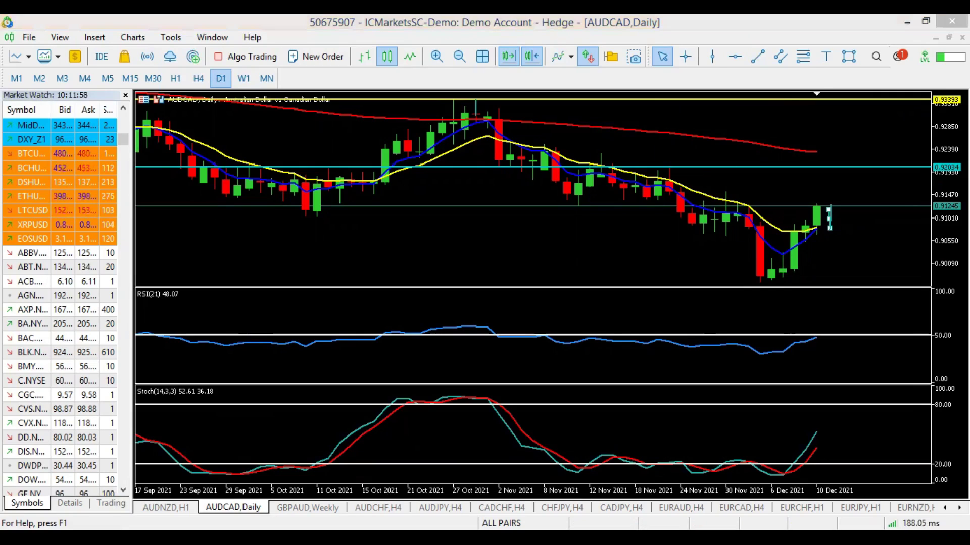
- Open GBPAUD and check it on H1, H4 zoomed out, then weekly zoomed in
click(307, 507)
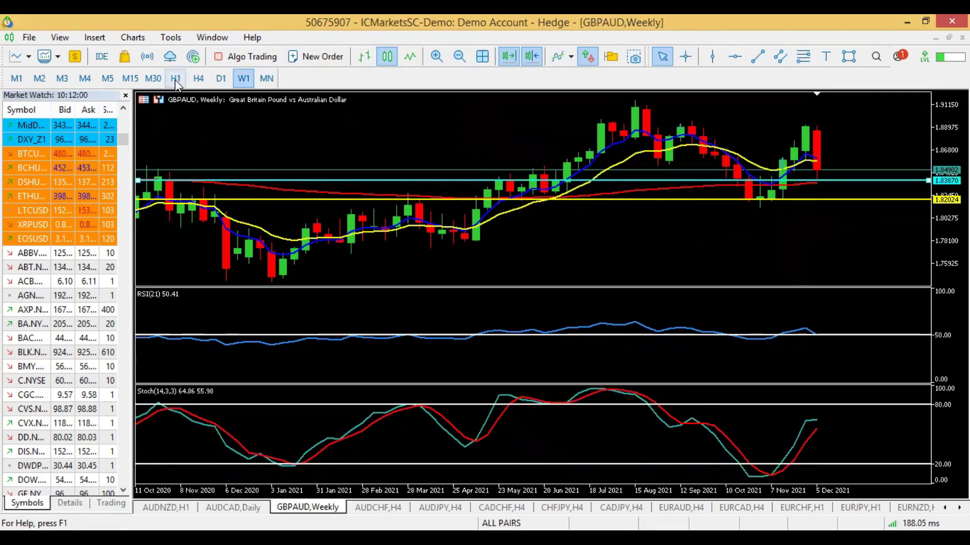
click(176, 79)
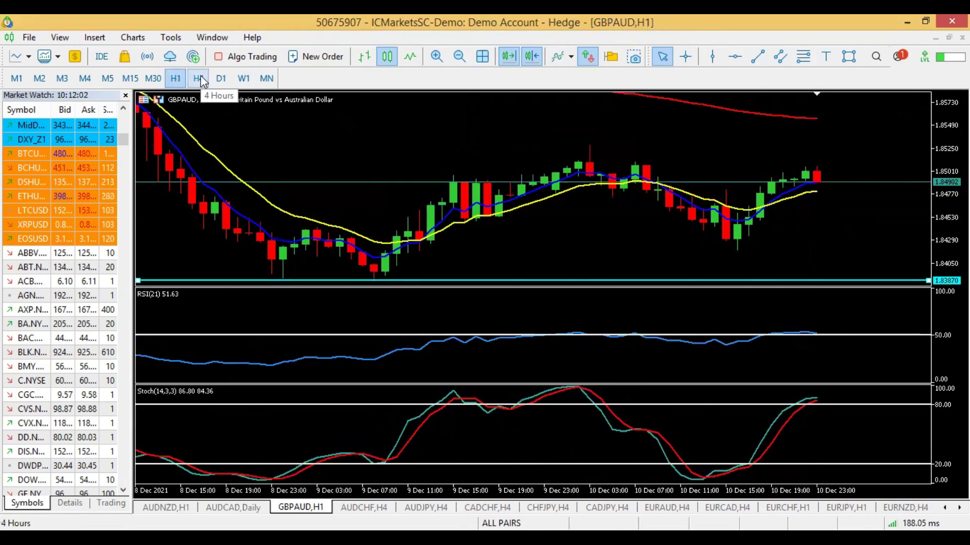
click(199, 78)
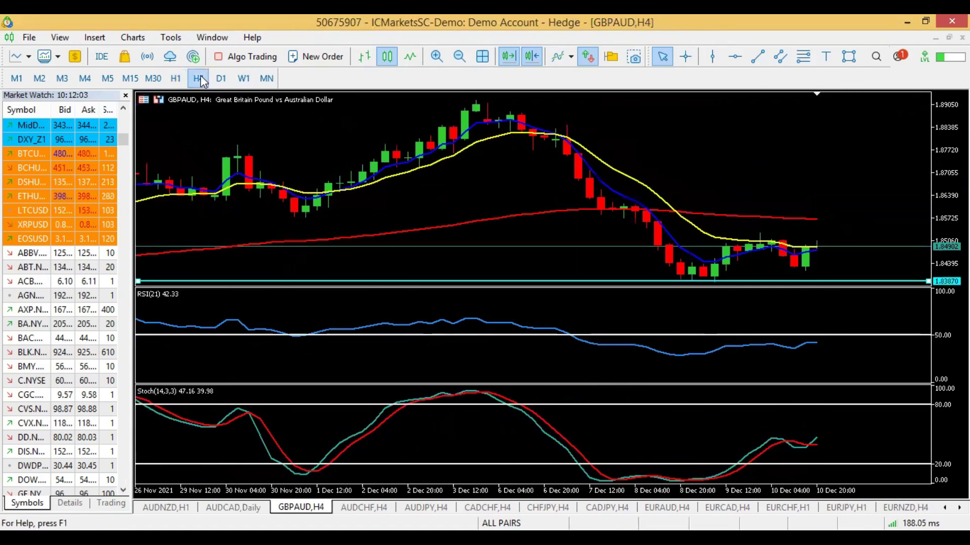
click(462, 55)
click(177, 79)
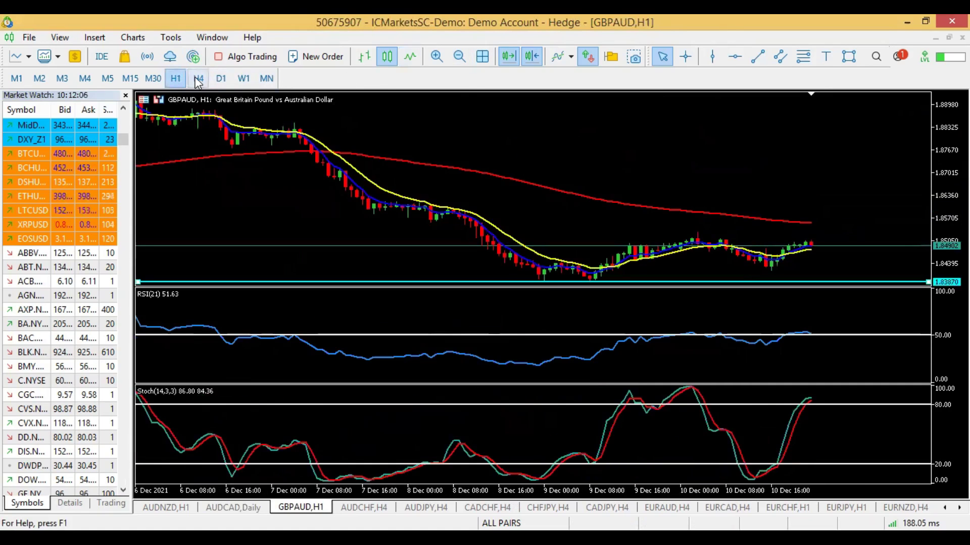
click(221, 78)
click(244, 78)
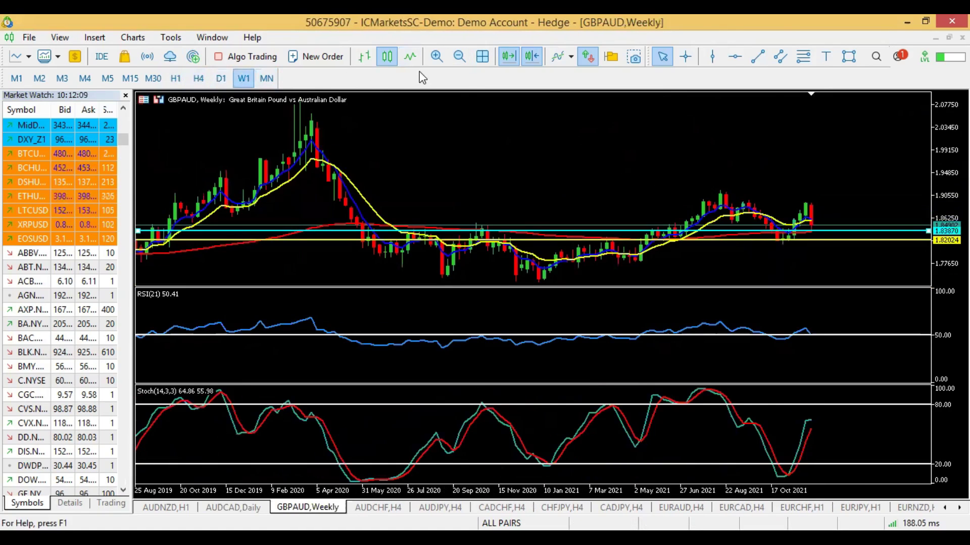
click(437, 55)
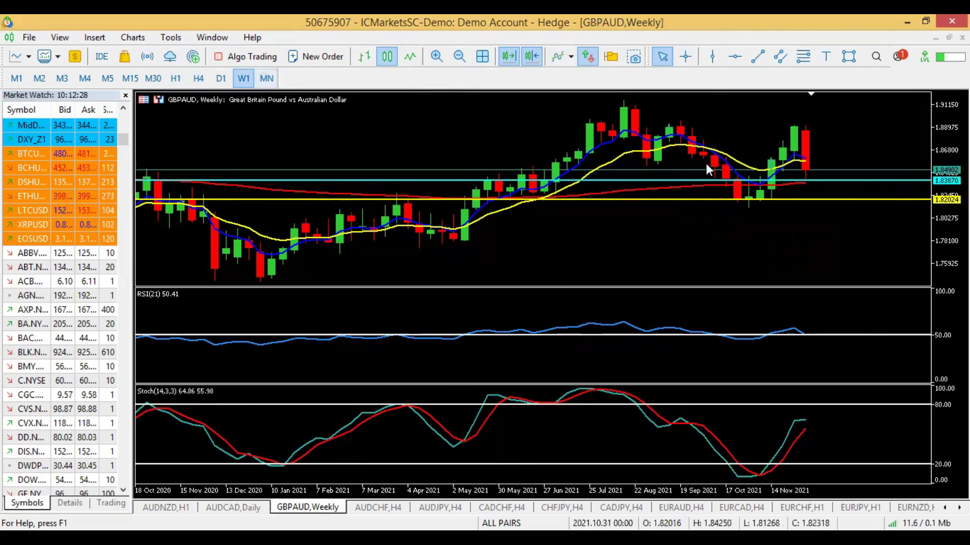
- View GBPAUD daily, zooming out and back to inspect levels 1.83870 and 1.82024
click(221, 78)
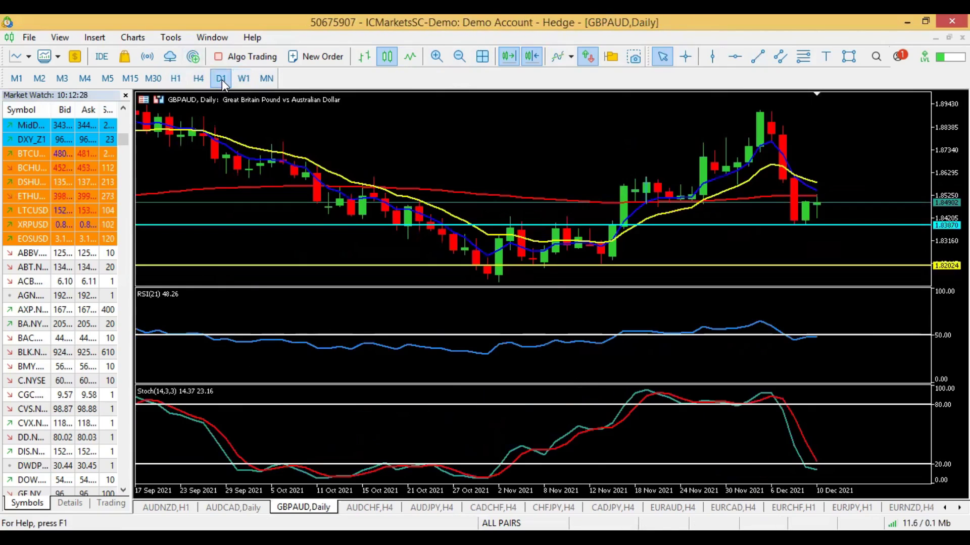
click(456, 60)
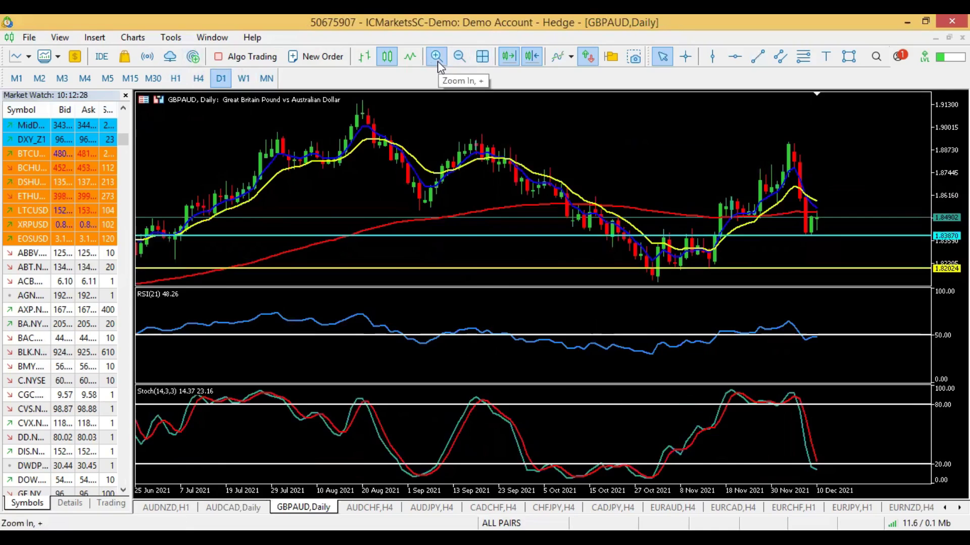
click(439, 59)
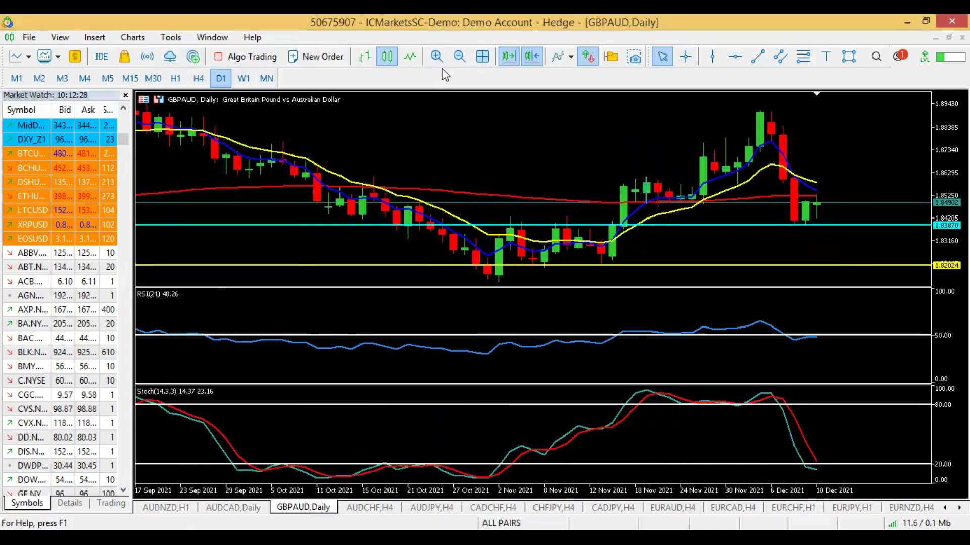
mouse_move(803, 166)
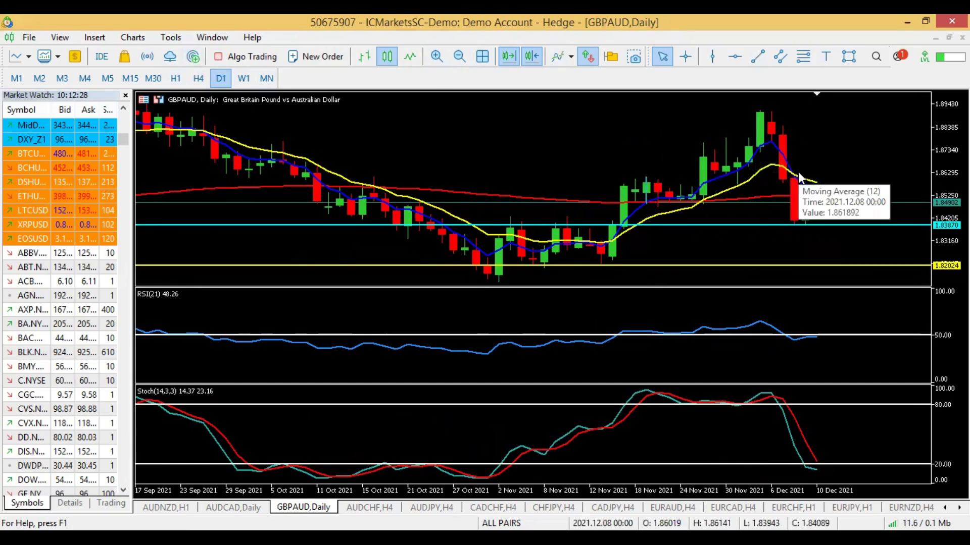
mouse_move(840, 223)
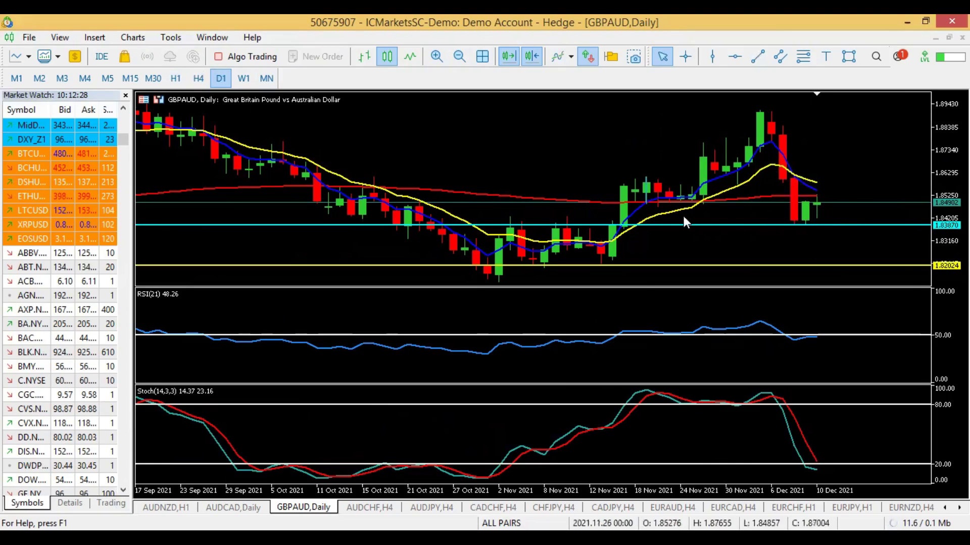
mouse_move(546, 224)
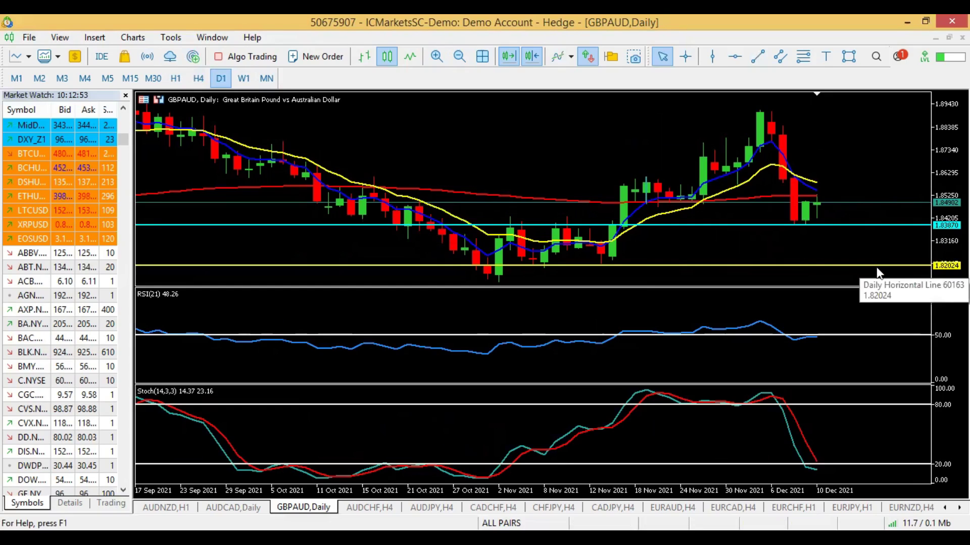
- On GBPAUD H1, draw a falling trendline after the latest candle toward about 1.84
click(177, 79)
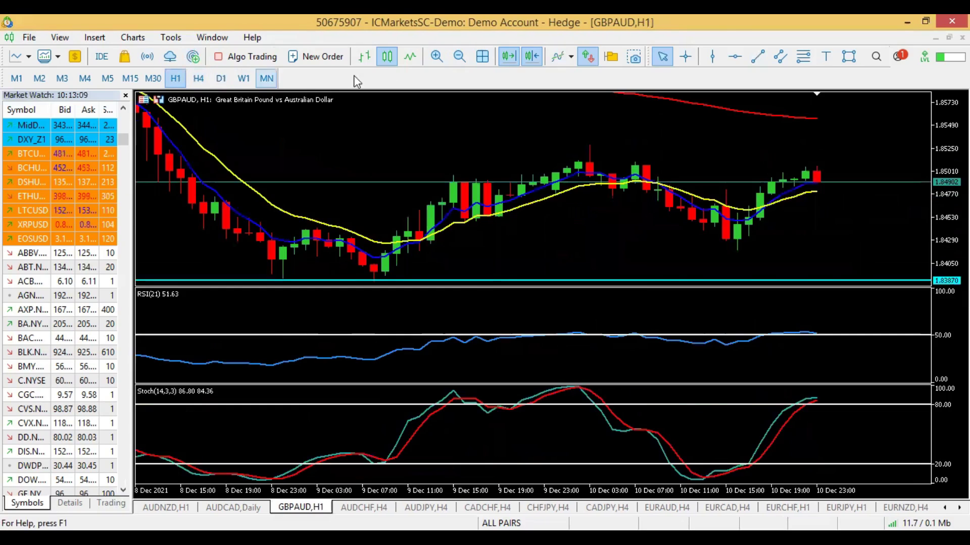
click(459, 56)
click(436, 59)
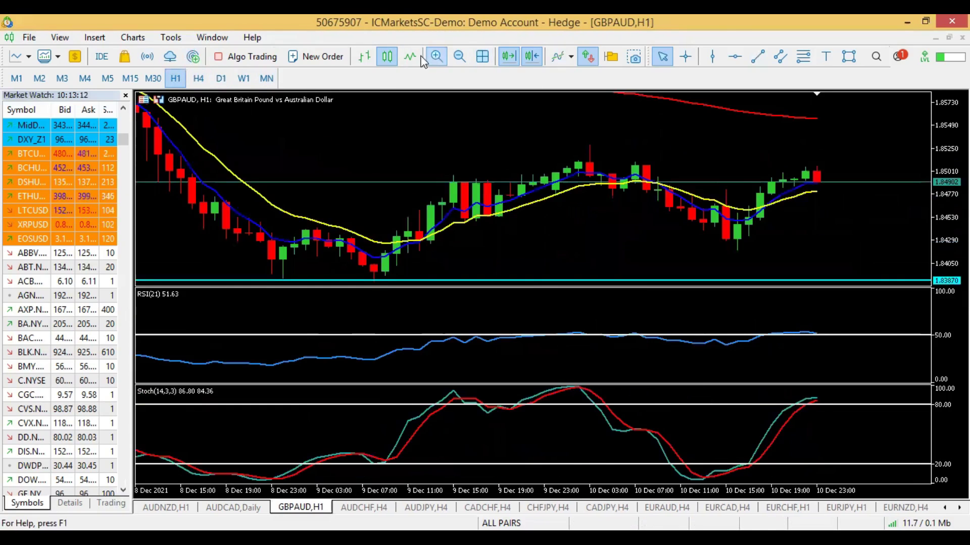
click(757, 56)
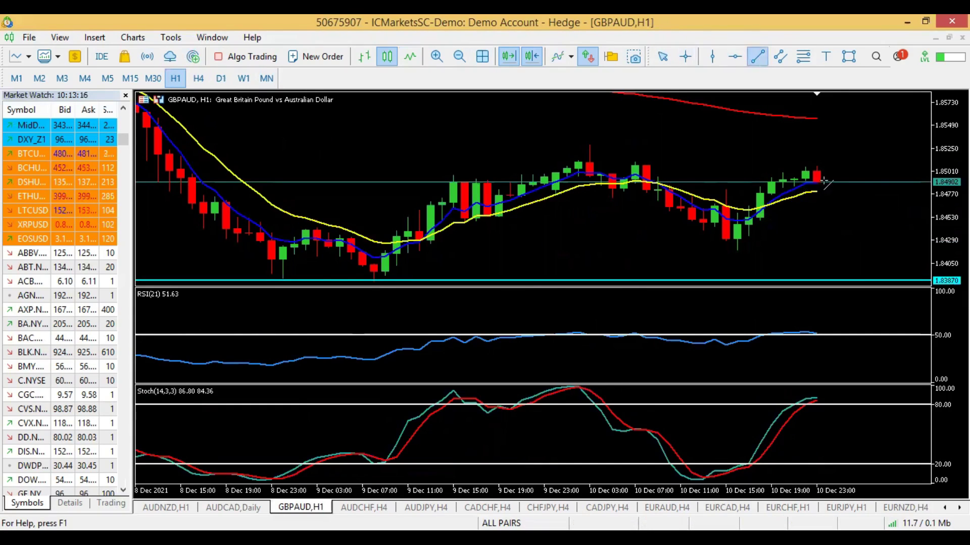
drag(847, 175, 895, 269)
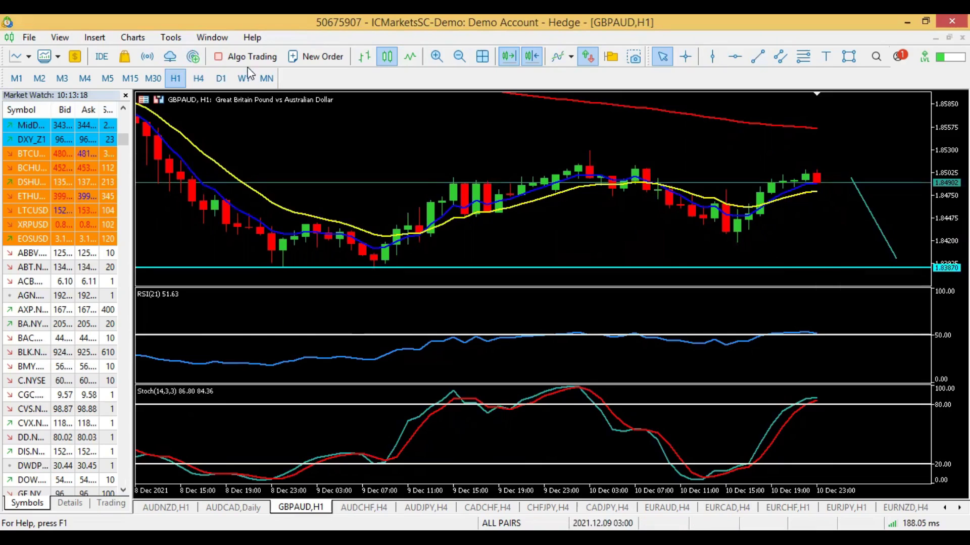
- Check GBPAUD on D1 and H4, then return to the H1 chart
click(221, 81)
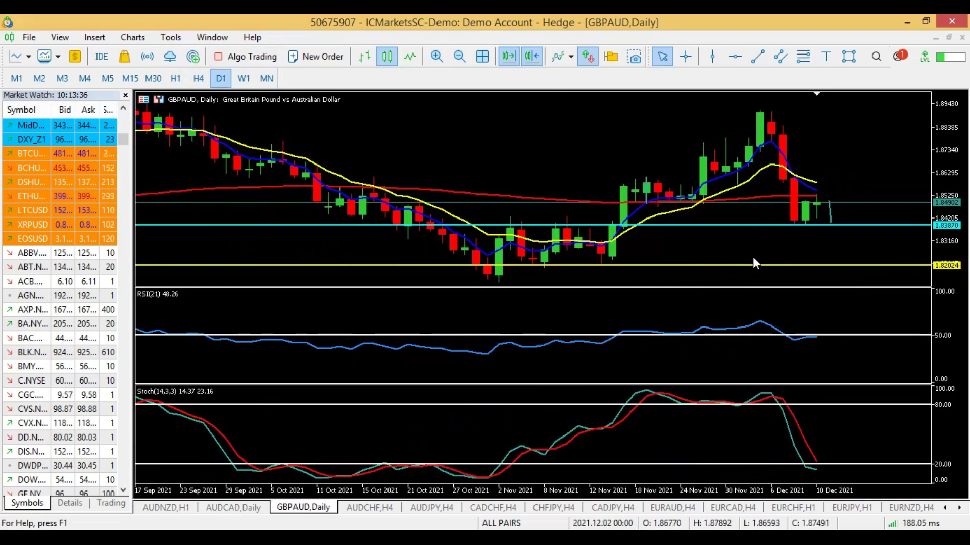
click(203, 77)
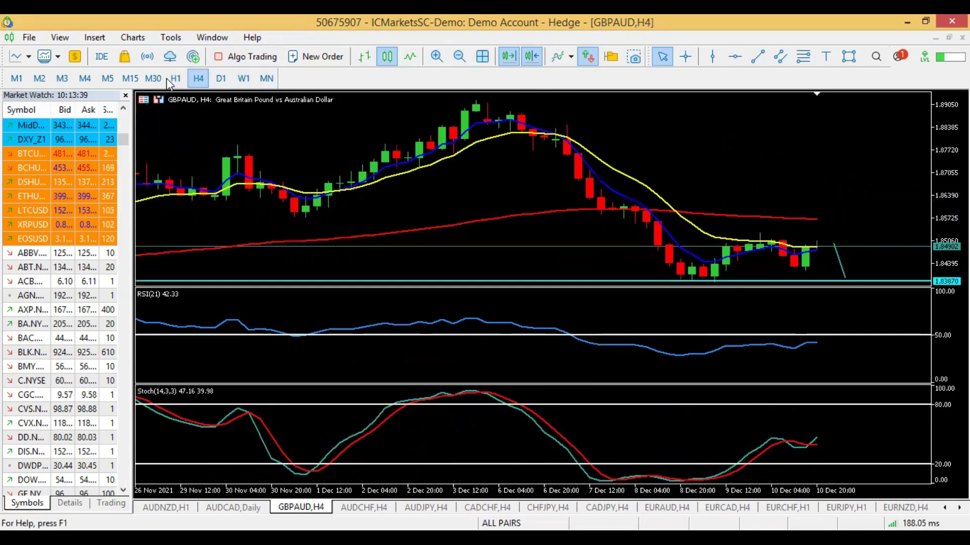
click(175, 78)
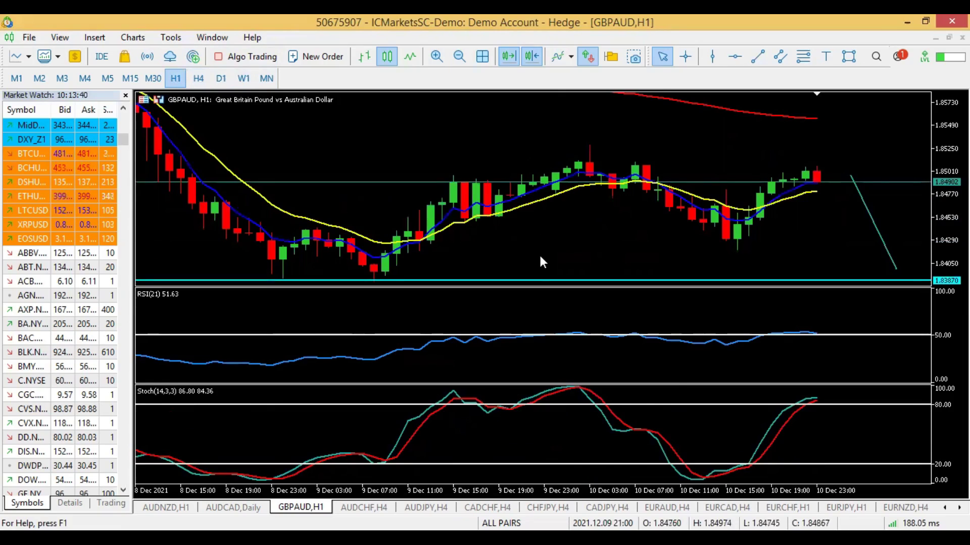